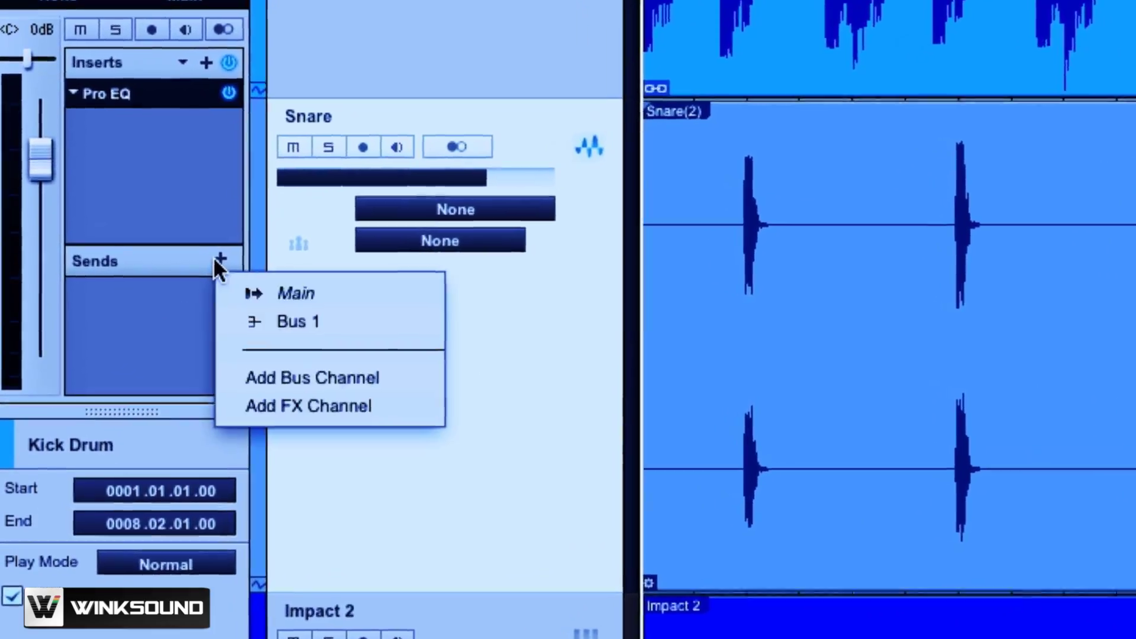
Step: Add a Bus 1 send on the snare track, place Open AIR on the snare event, and trim the Snare(2) hit's start
click(285, 324)
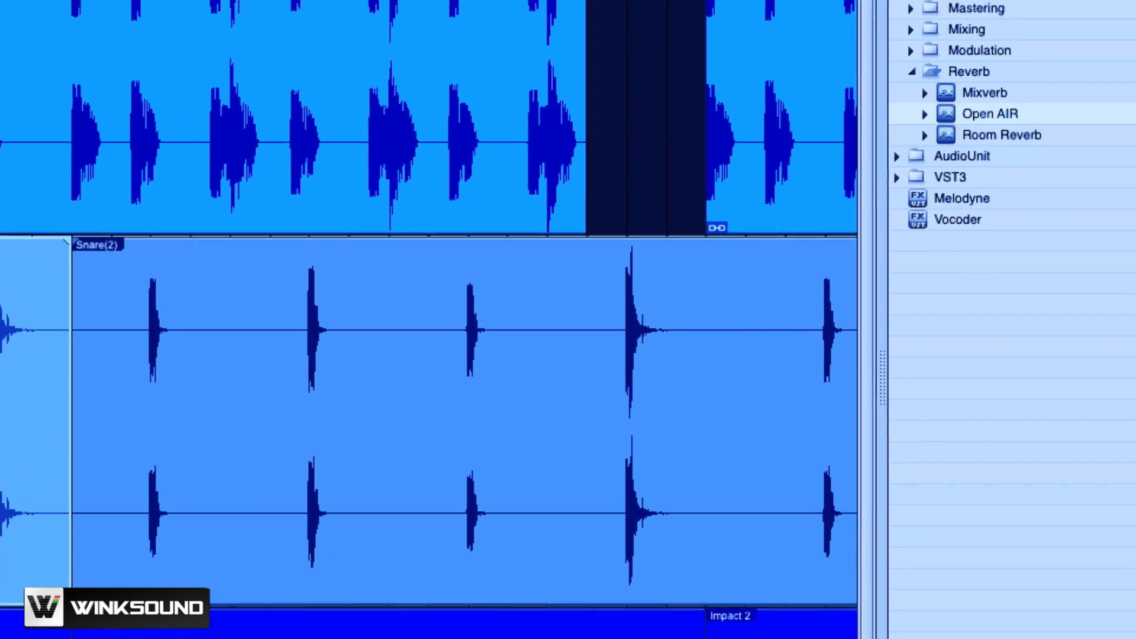
drag(939, 112, 35, 378)
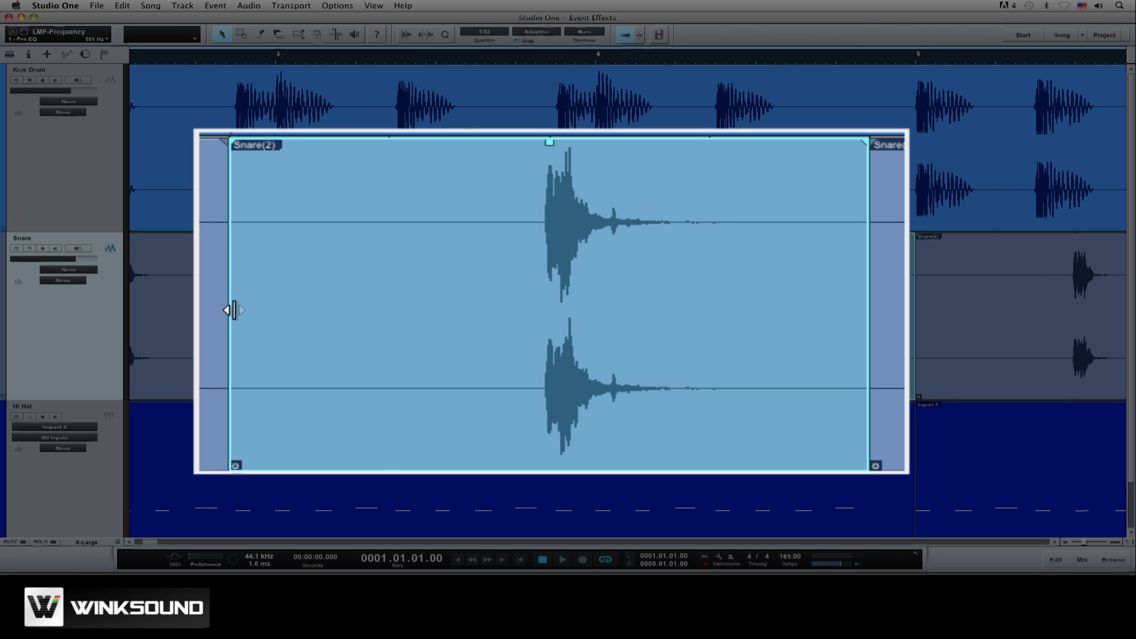
drag(234, 310, 232, 285)
Step: Give the Snare(2) hit a shaped fade-in of about 358 ms and lower its volume to -8 dB
drag(236, 155, 393, 178)
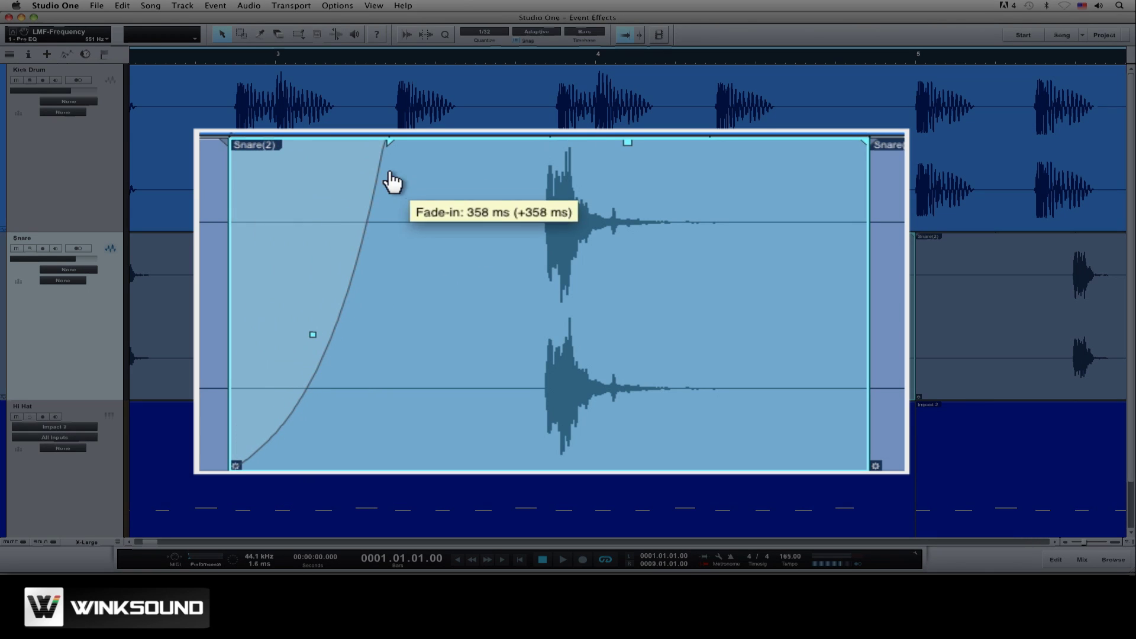
mouse_move(317, 330)
mouse_down()
mouse_move(302, 256)
mouse_move(323, 333)
mouse_up()
drag(629, 144, 626, 212)
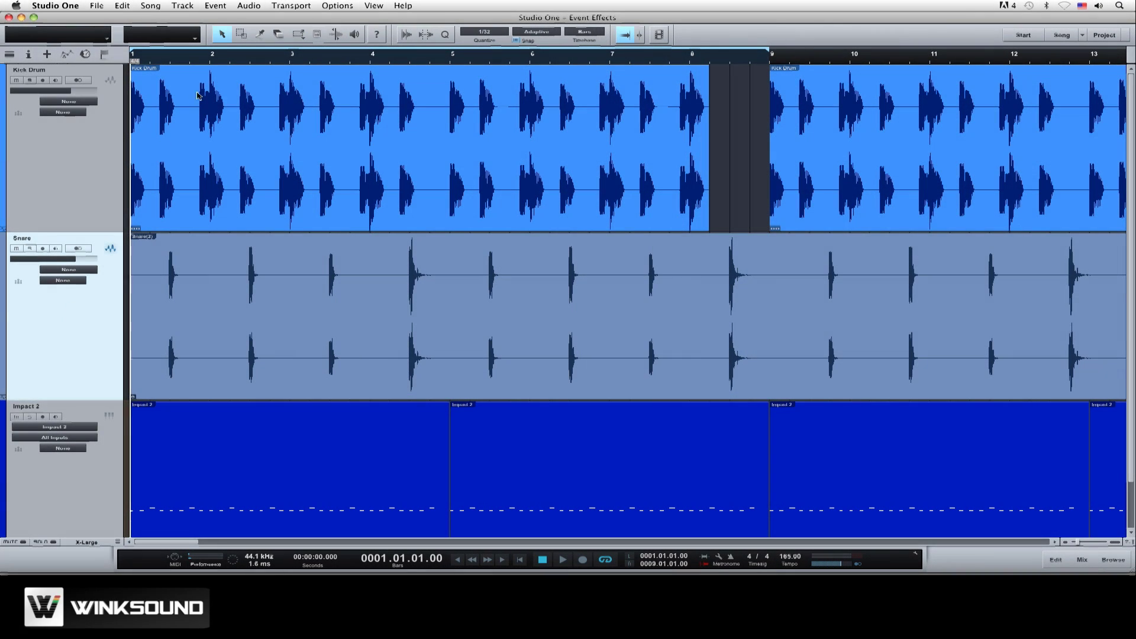
Step: Split the Snare track at bars 4 and 5 so the Snare(2) hit between them stands alone
click(259, 34)
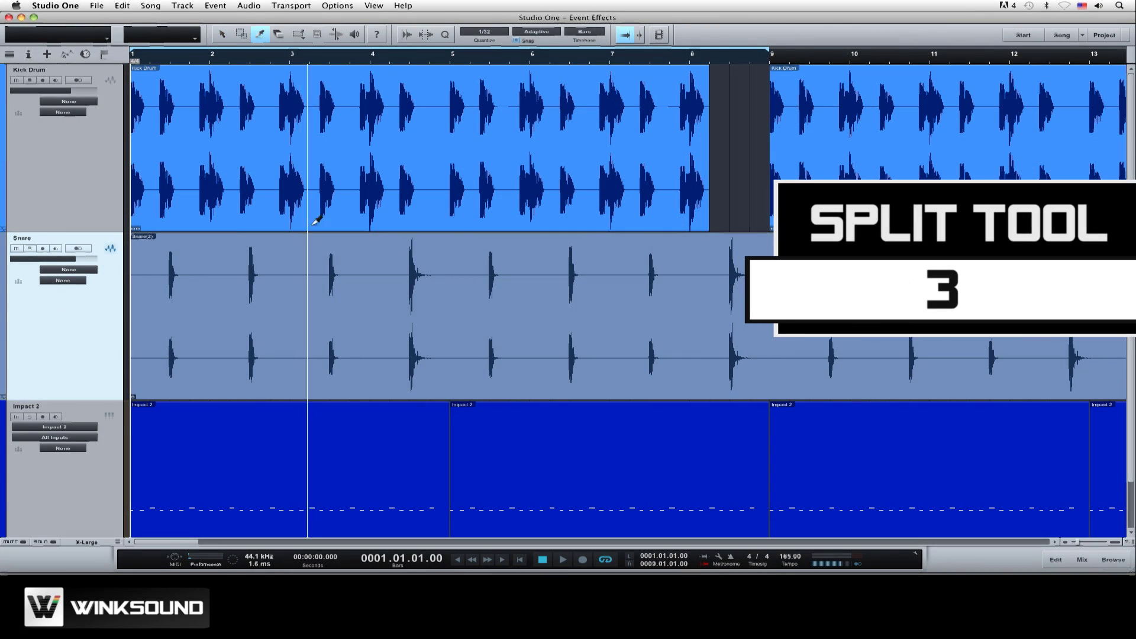
click(372, 297)
click(453, 289)
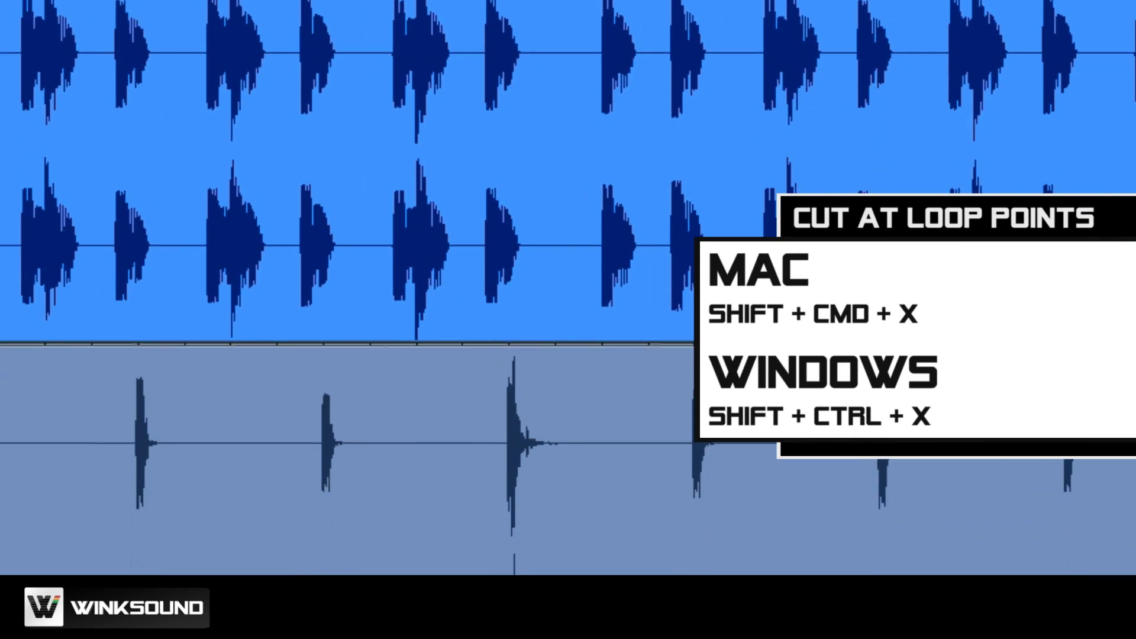
key(ctrl+shift+x)
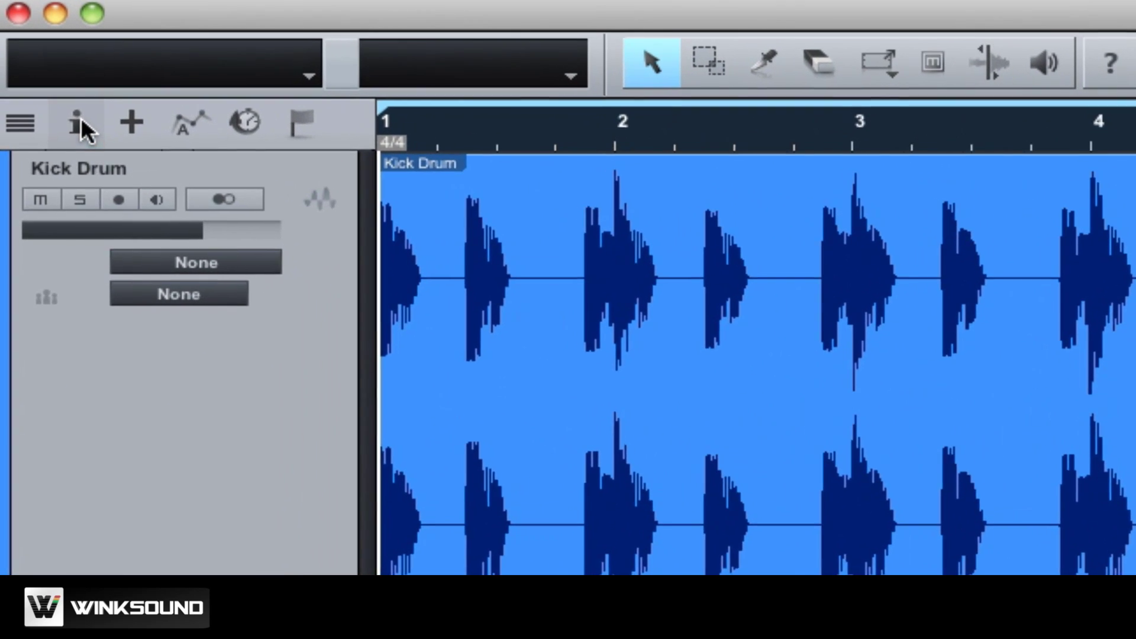
Step: Show the Inspector and enable Event FX for the isolated Snare(2) event
click(29, 55)
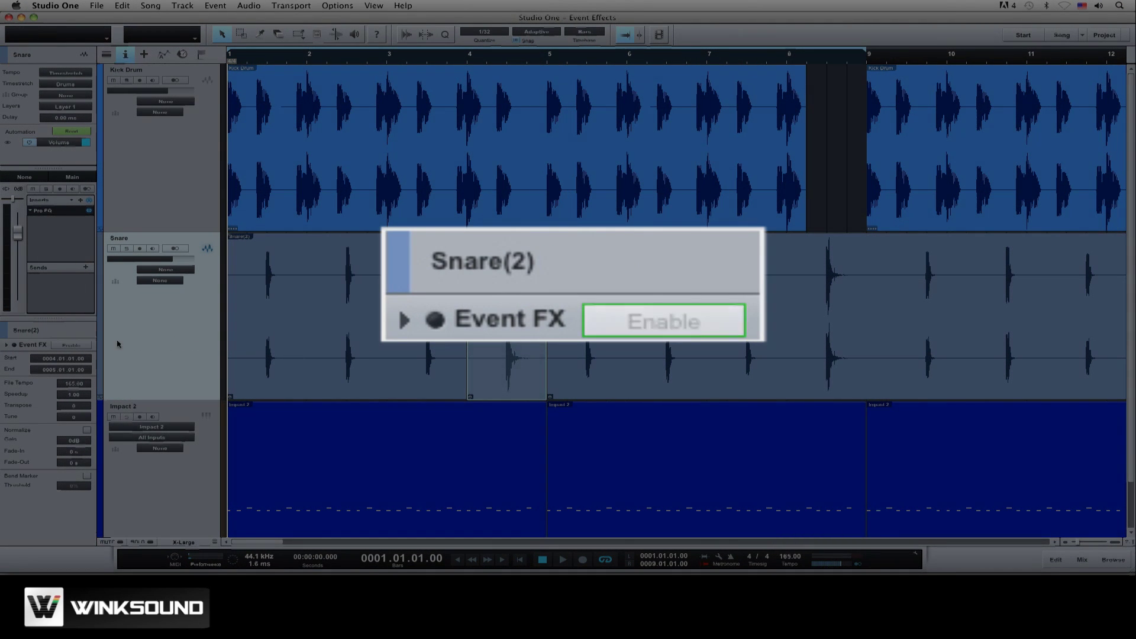
click(73, 345)
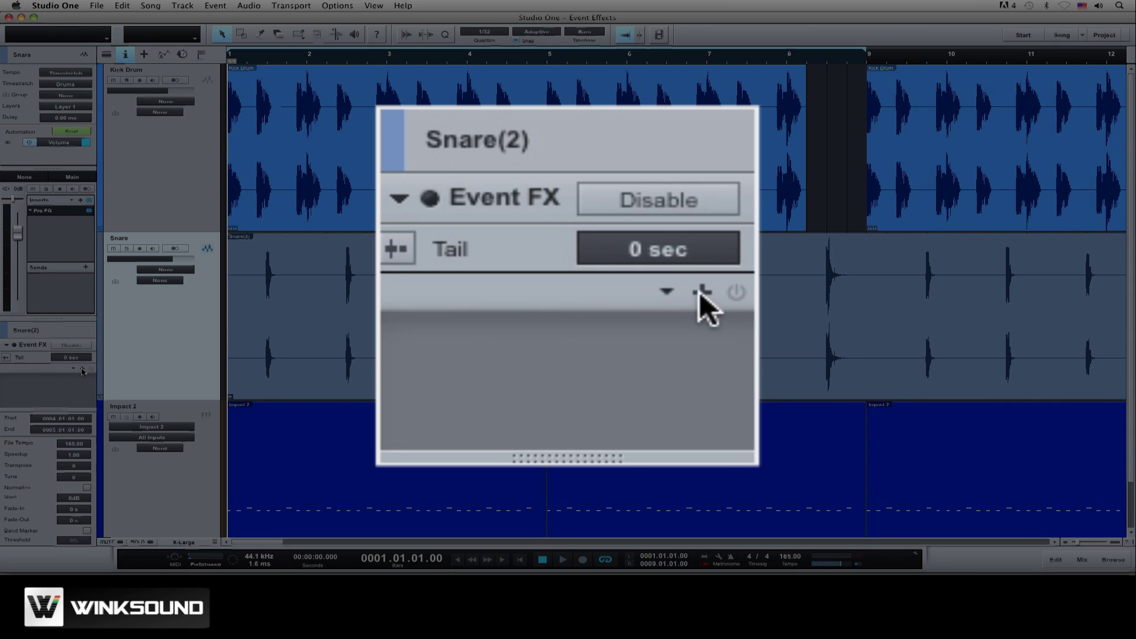
click(82, 368)
click(81, 368)
click(74, 368)
click(74, 368)
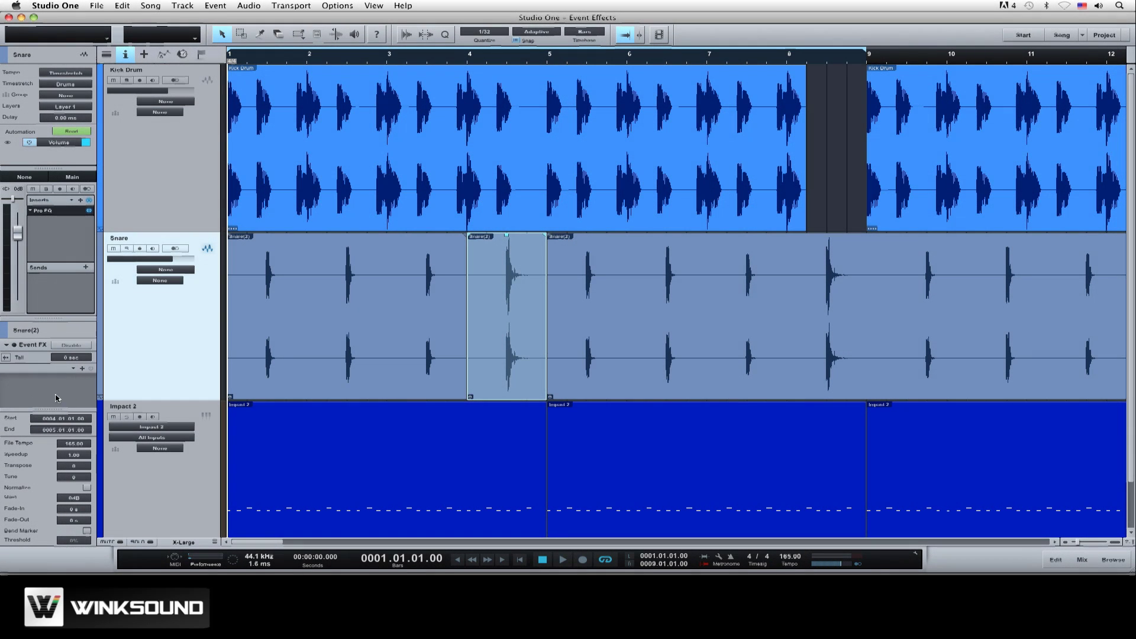
click(82, 368)
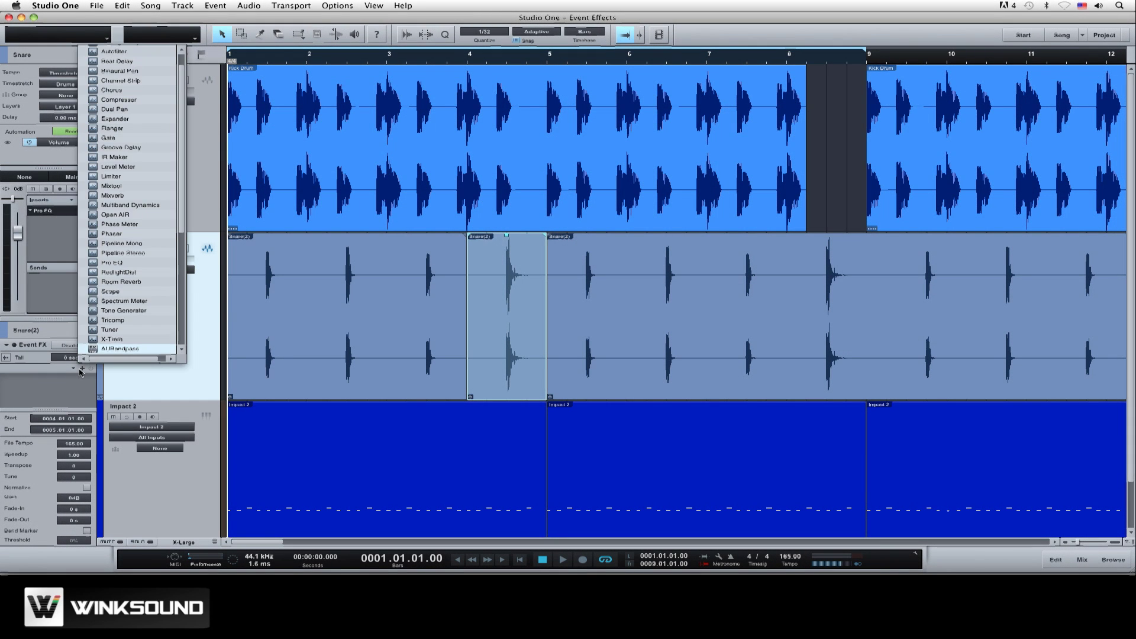
Step: Add Open AIR to Snare(2)'s Event FX with the Rooms > Drum Rooms > Big Snare preset
click(134, 217)
click(506, 93)
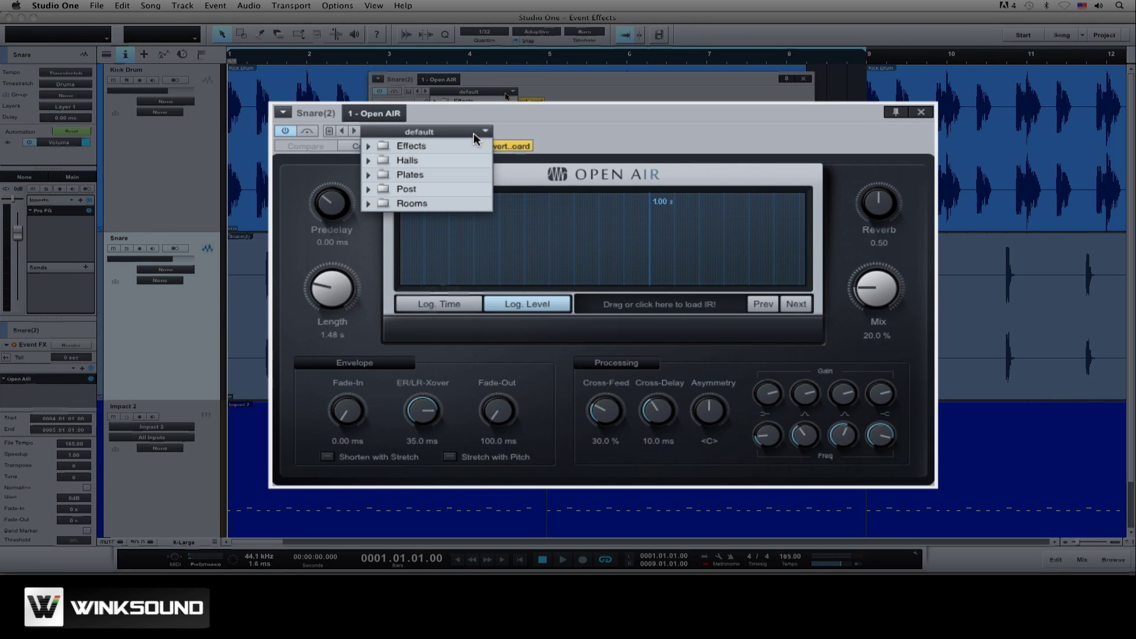
click(446, 204)
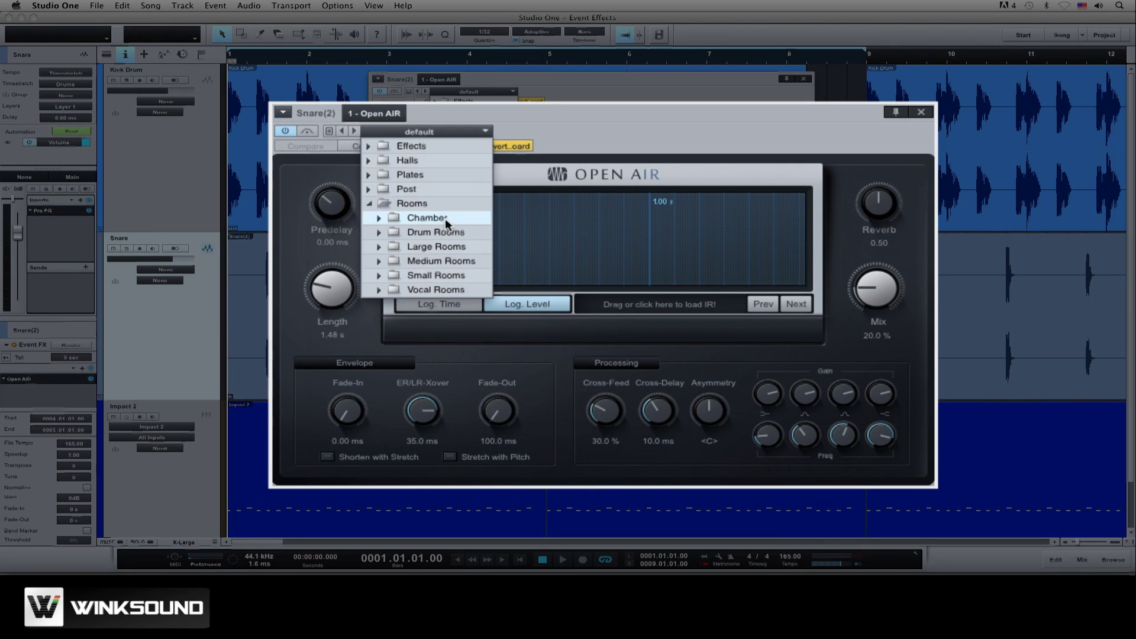
click(444, 231)
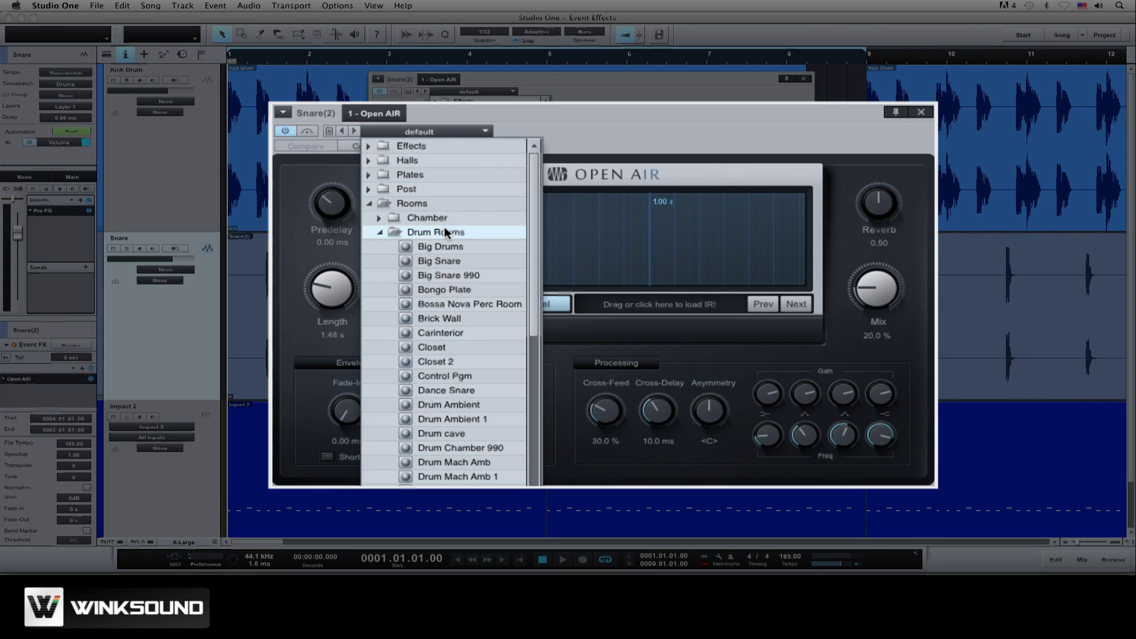
click(443, 261)
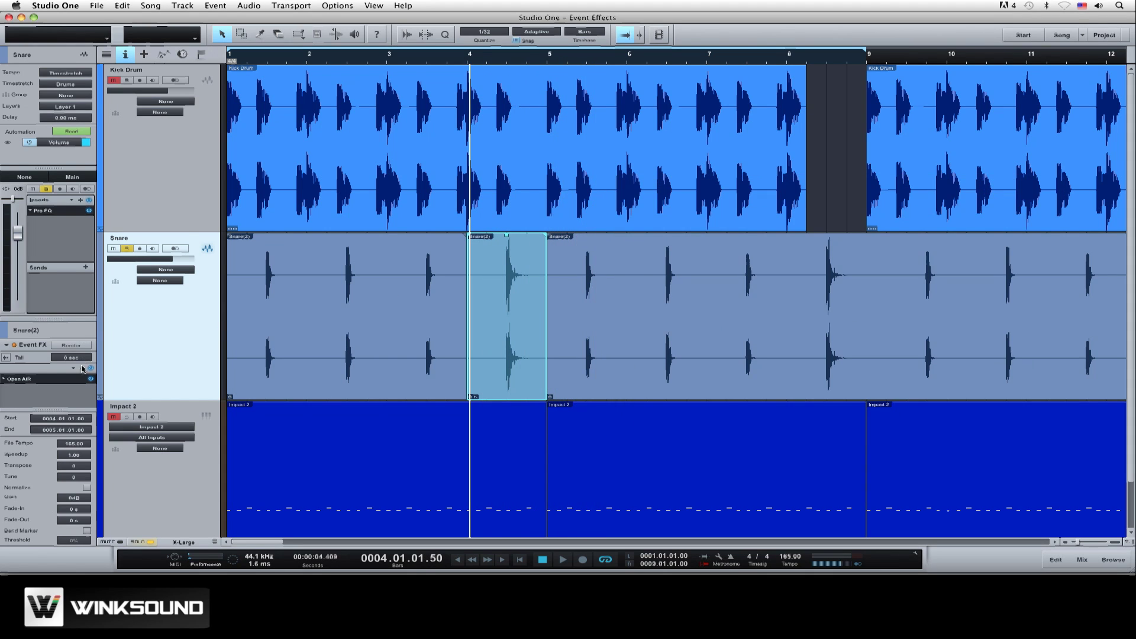
Step: Add a default Beat Delay after Open AIR in Snare(2)'s Event FX, with the playhead at bar 4
click(81, 367)
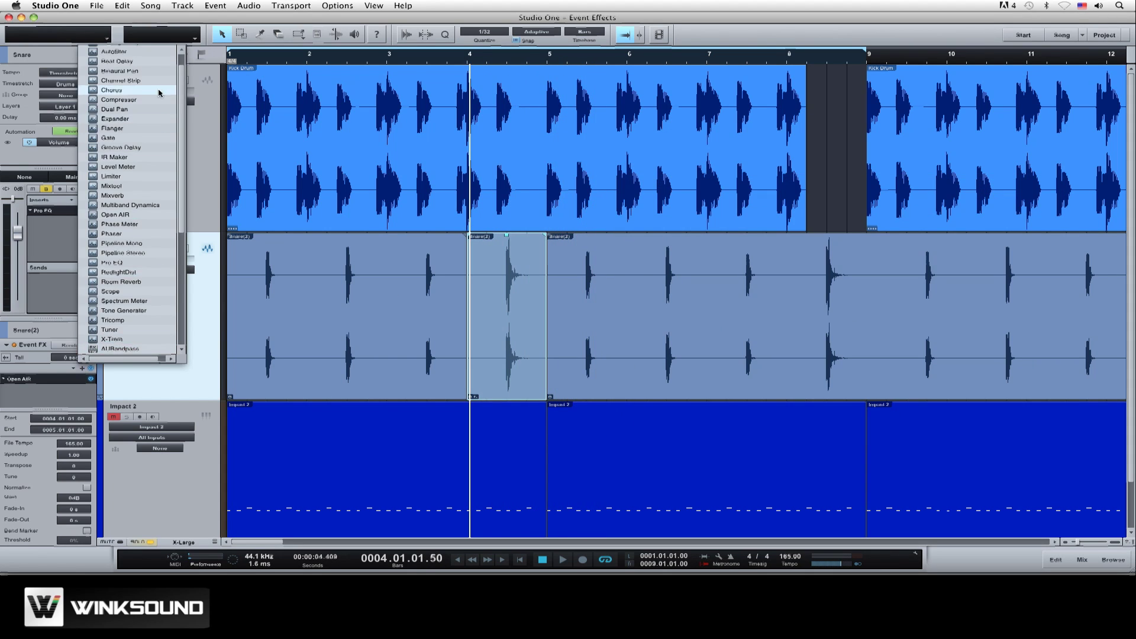
click(148, 62)
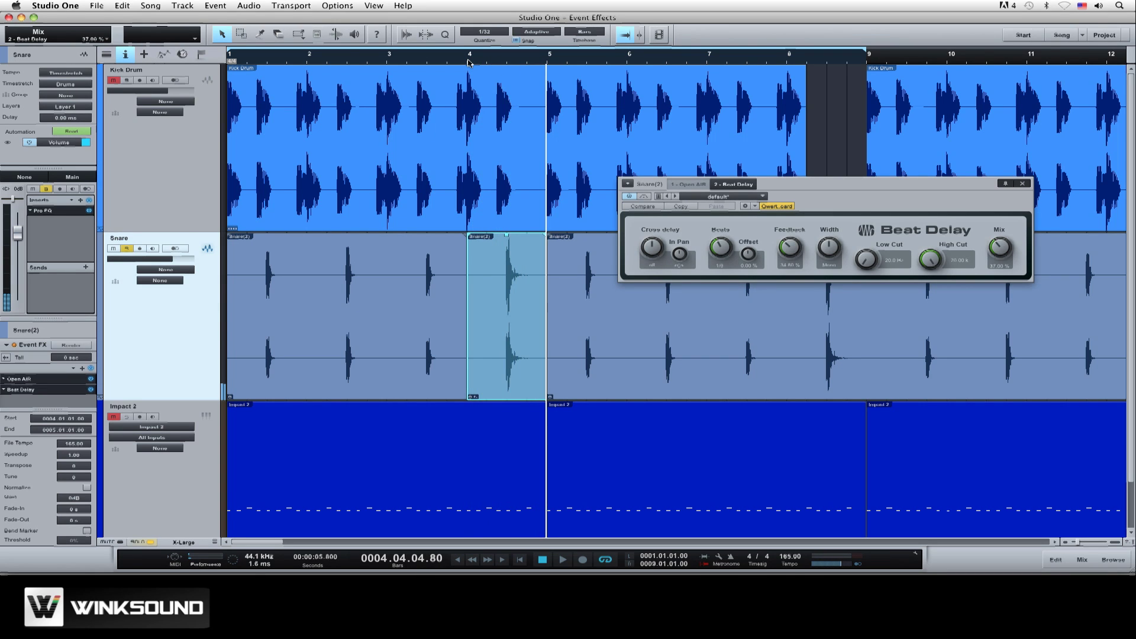
click(468, 61)
click(1022, 183)
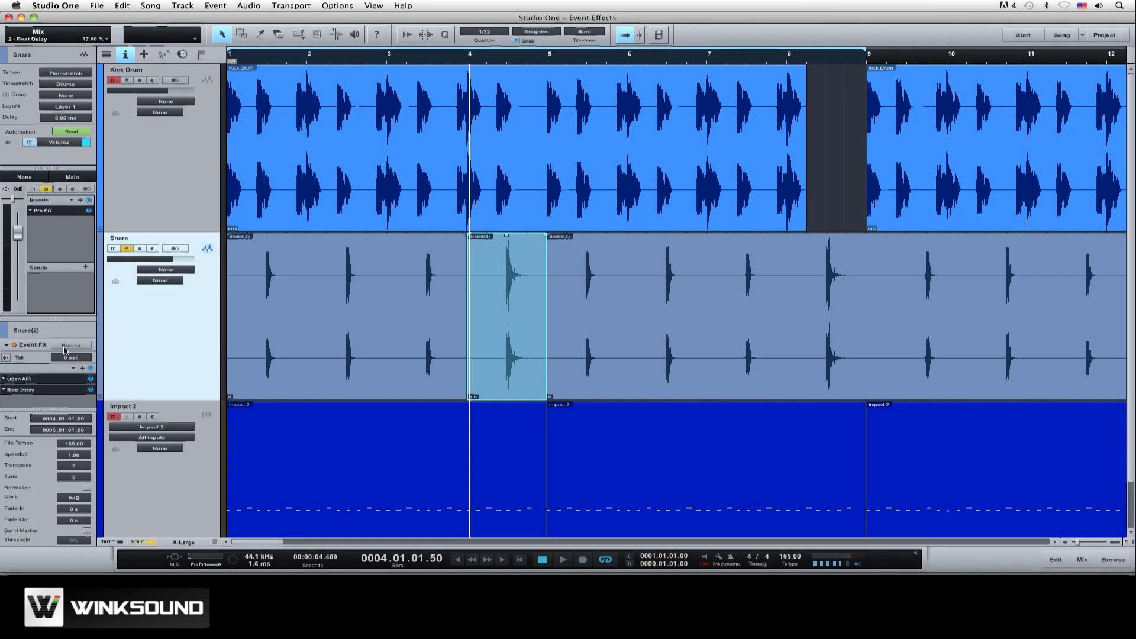
Step: Render the Snare(2) event's Event FX into its audio, then restore the live Open AIR and Beat Delay chain
click(65, 349)
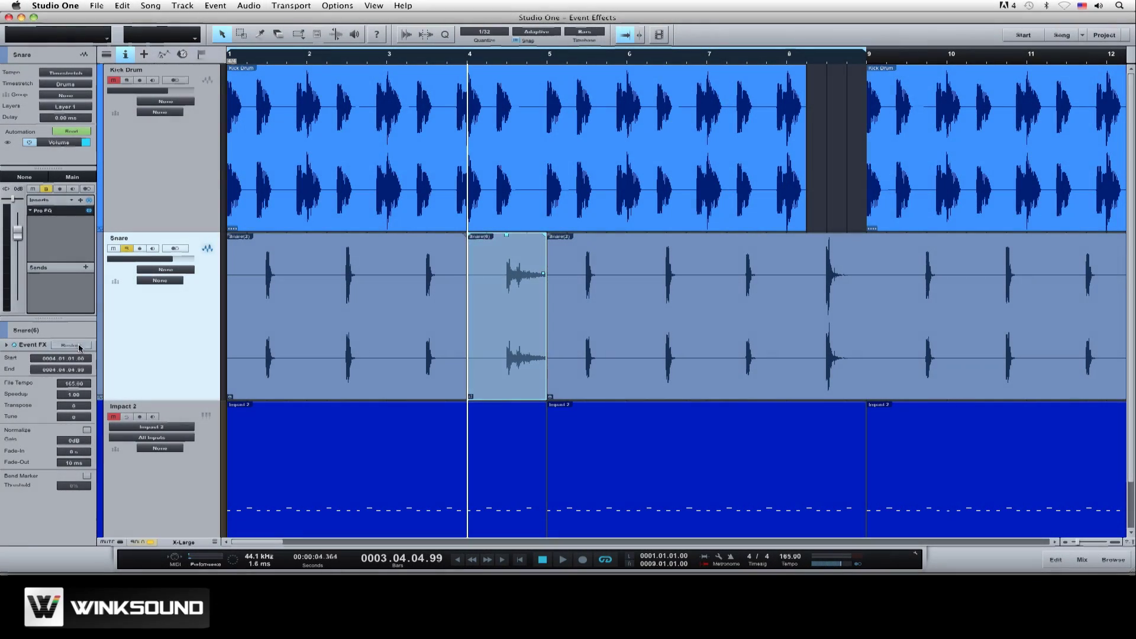
click(80, 346)
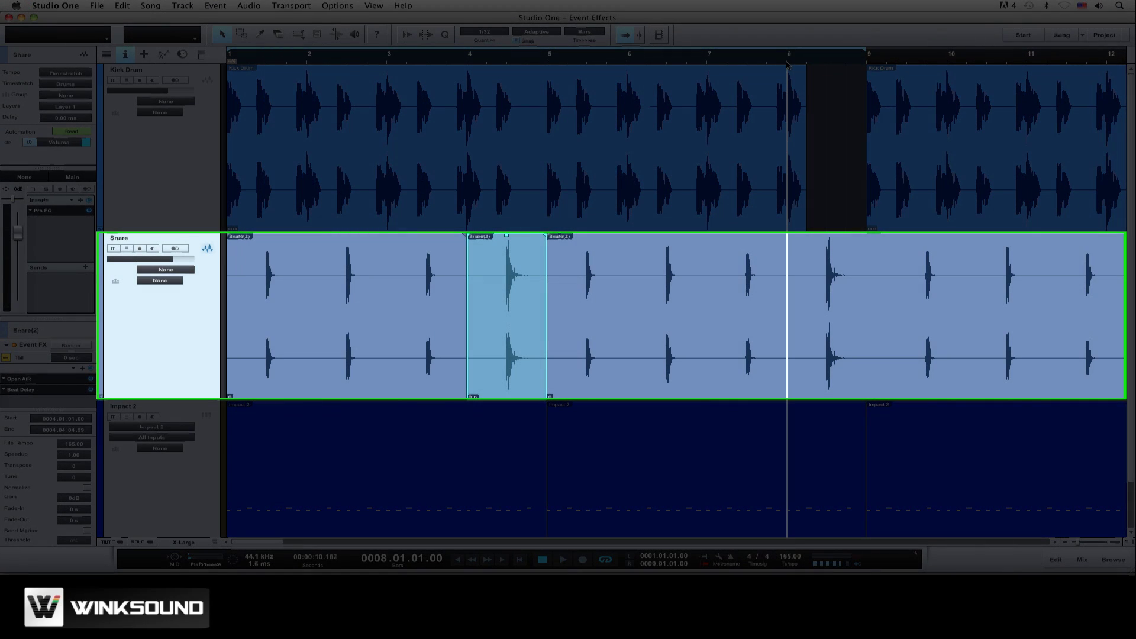
Step: Duplicate the processed snare hit to bar 8, then play the song from the start
key(super+v)
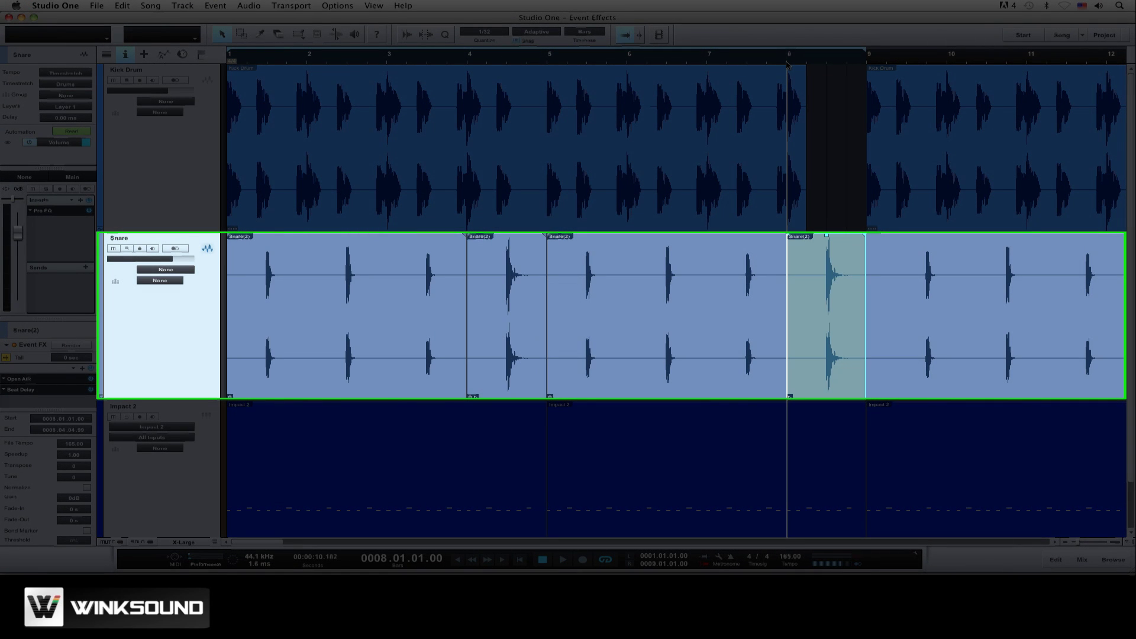
key(comma)
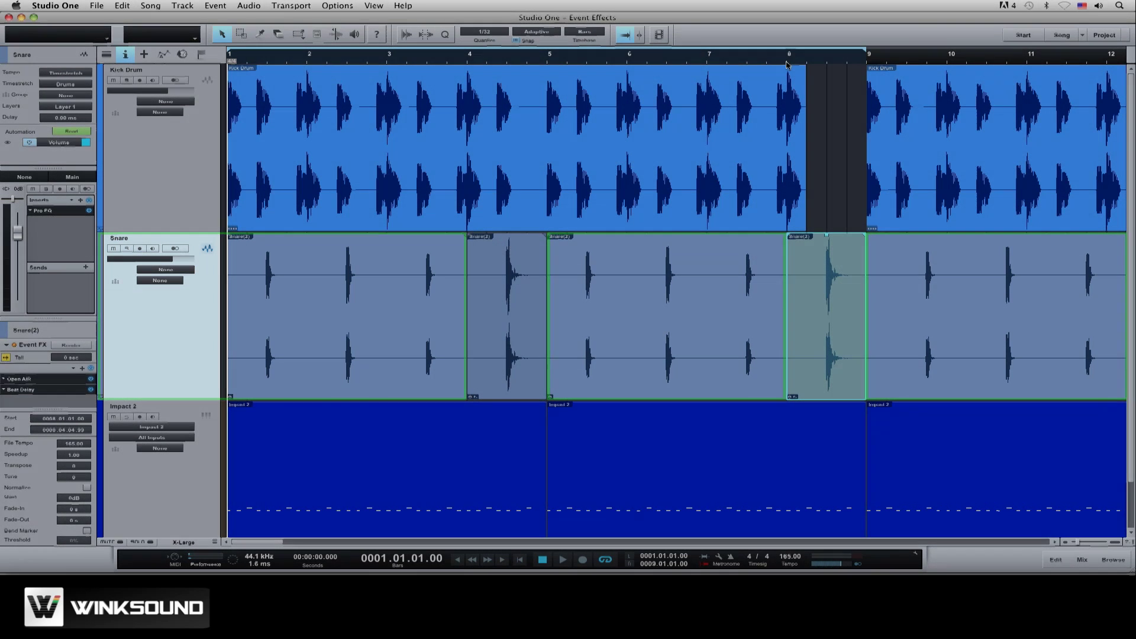
key(space)
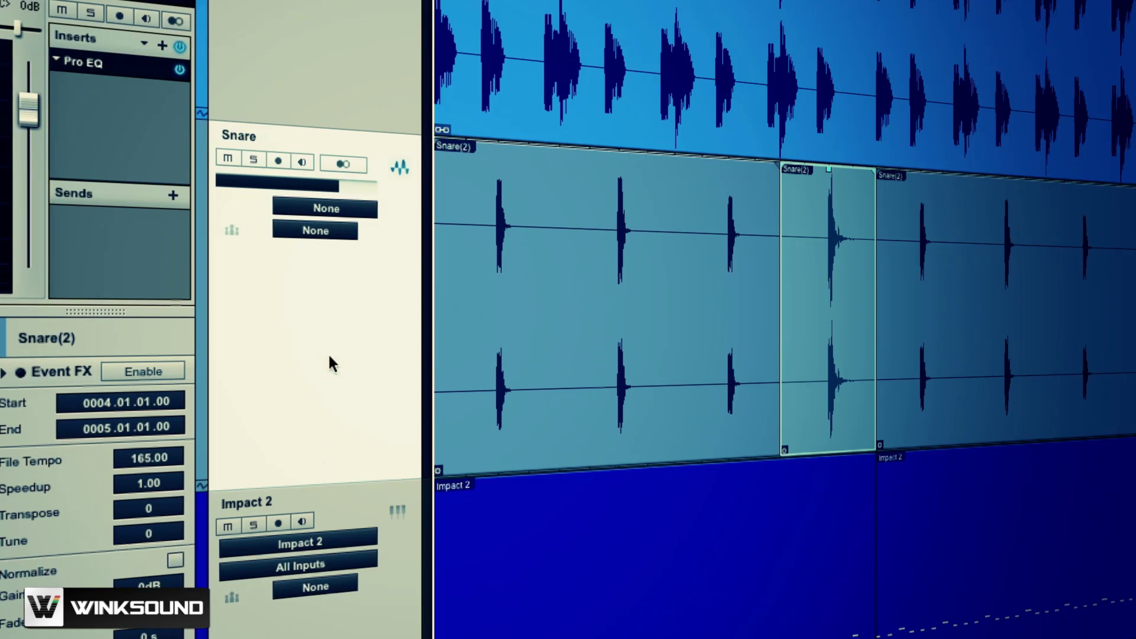
Step: Enable Event FX in the Inspector for the bar 4–5 Snare(2) event, Tail staying at 0 sec
click(71, 344)
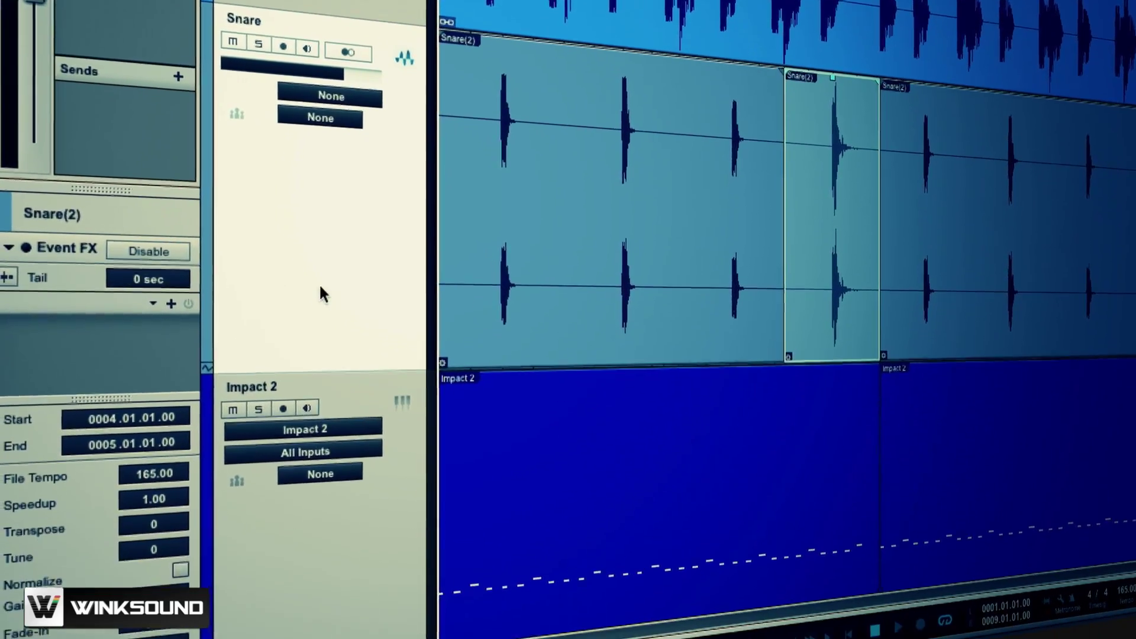